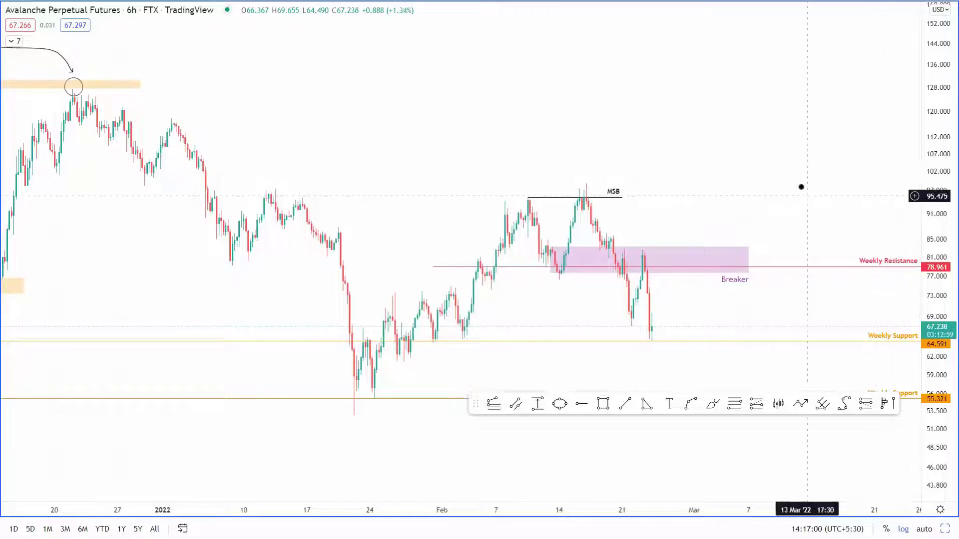
left_click_drag(768, 157, 795, 150)
left_click_drag(945, 138, 943, 210)
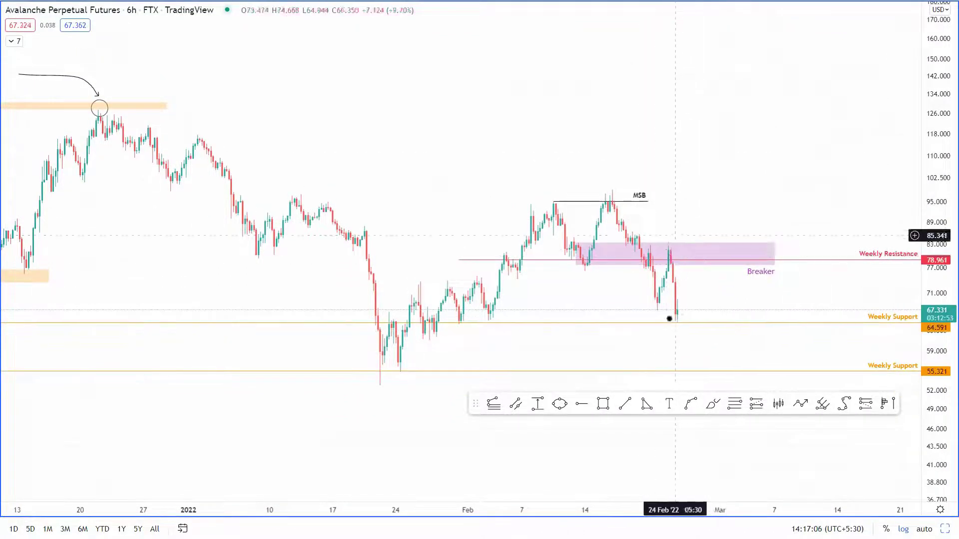
scroll(444, 131, "down", 3)
left_click_drag(939, 137, 938, 248)
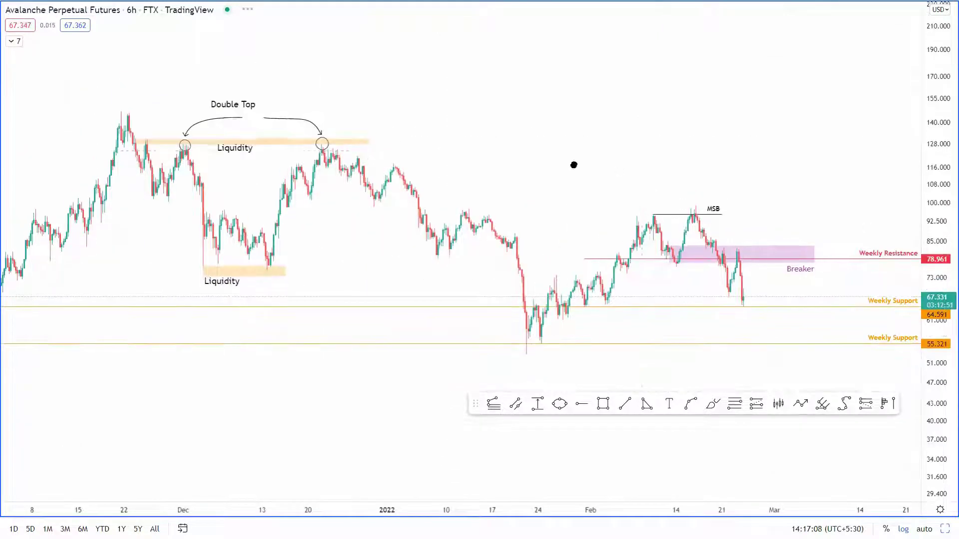
left_click_drag(631, 154, 473, 158)
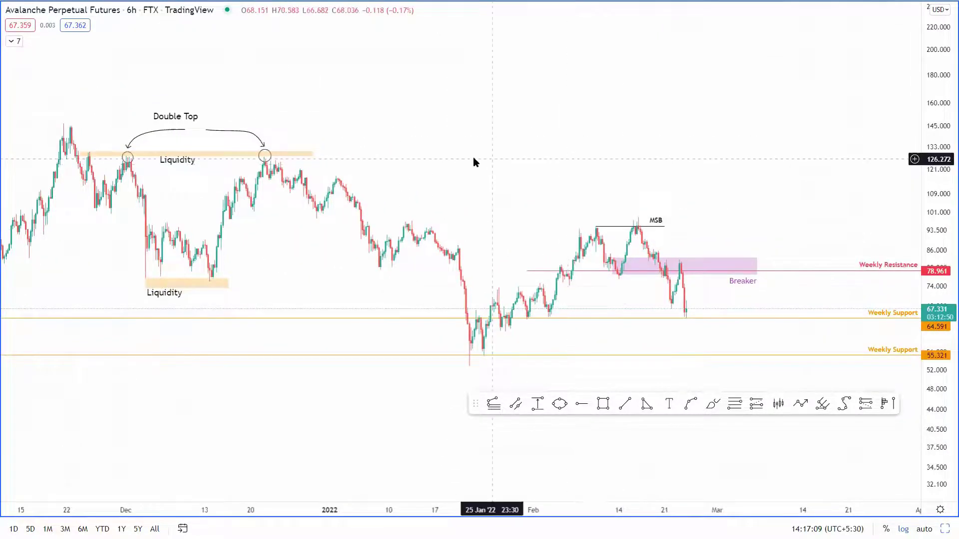
Step: Switch to the browser to view FXStreet's YouTube uploads and the FXScrypto Twitter profile
key("alt+Tab")
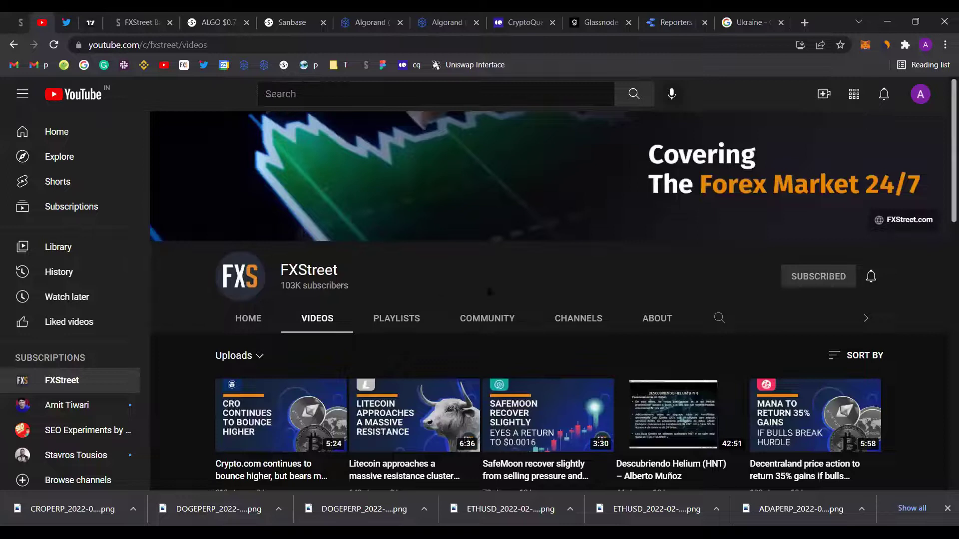
scroll(410, 395, "down", 3)
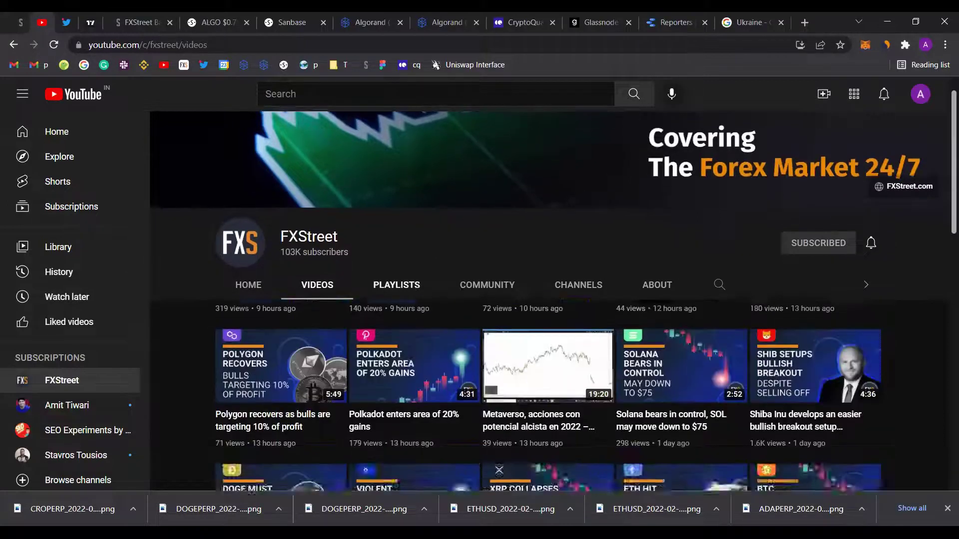
scroll(787, 288, "up", 5)
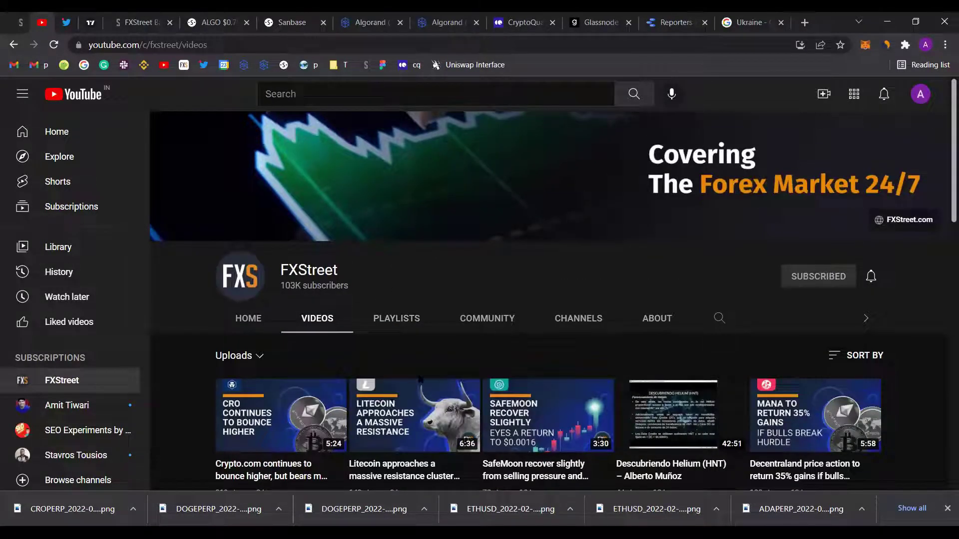
scroll(421, 379, "down", 1)
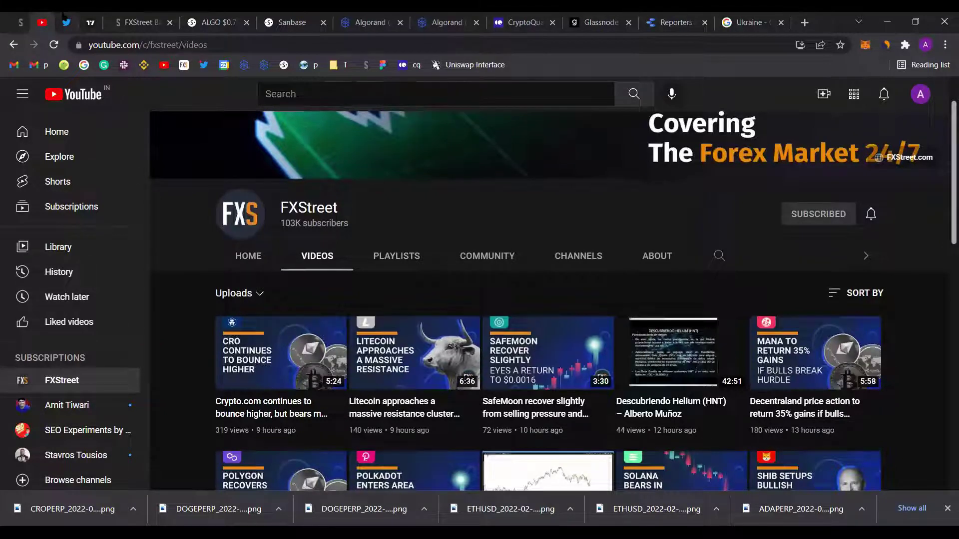
key("ctrl+Tab")
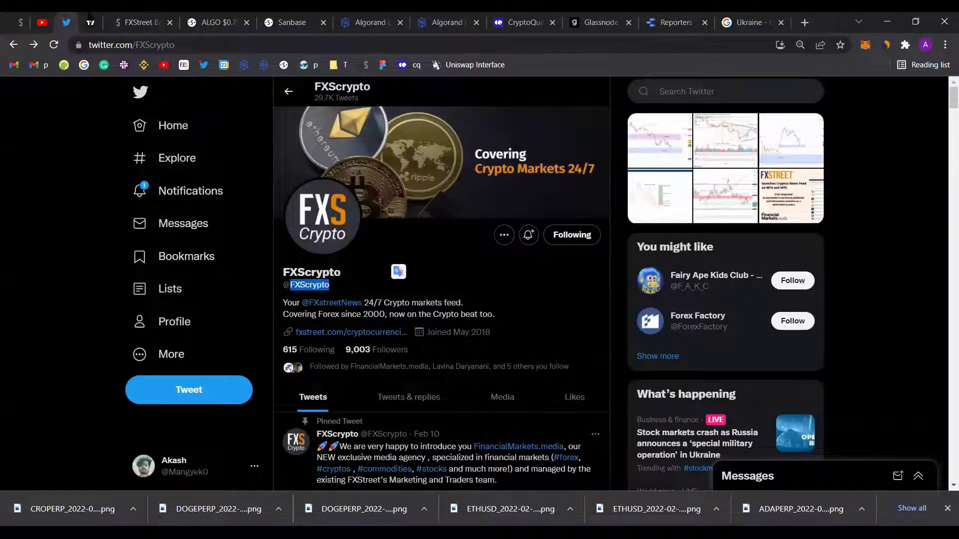
Step: Return to the AVAXPERP chart on TradingView, show it full screen and set its interval to 1 day
key("ctrl+Tab")
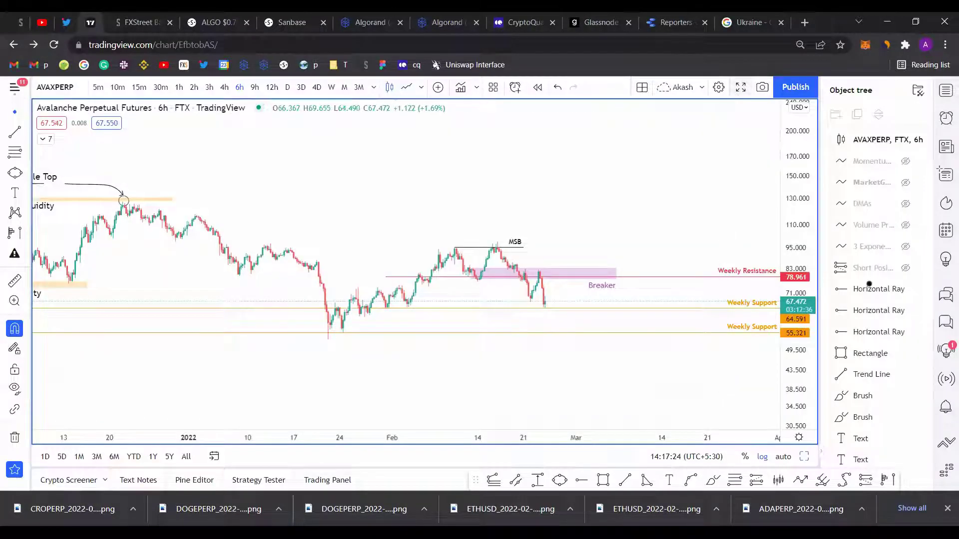
key("shift+f")
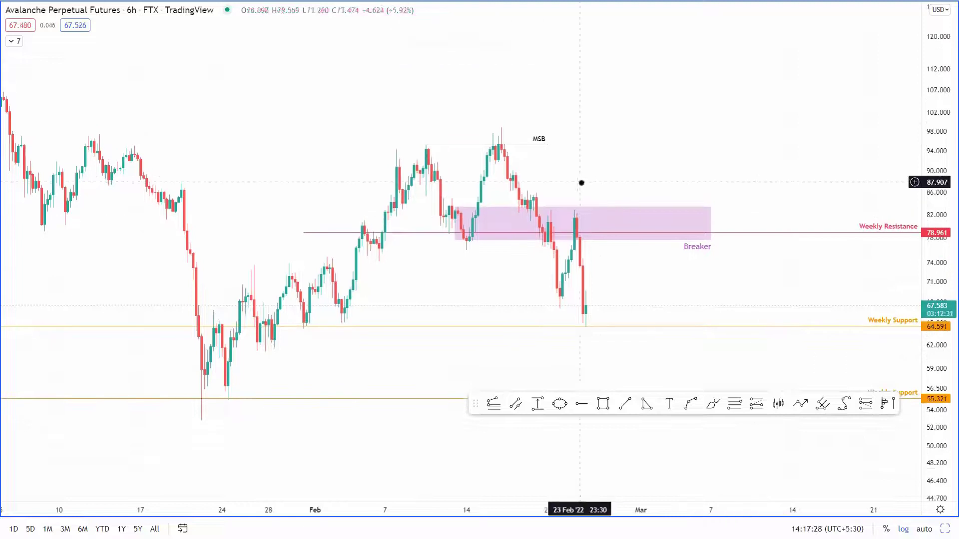
scroll(475, 226, "up", 3)
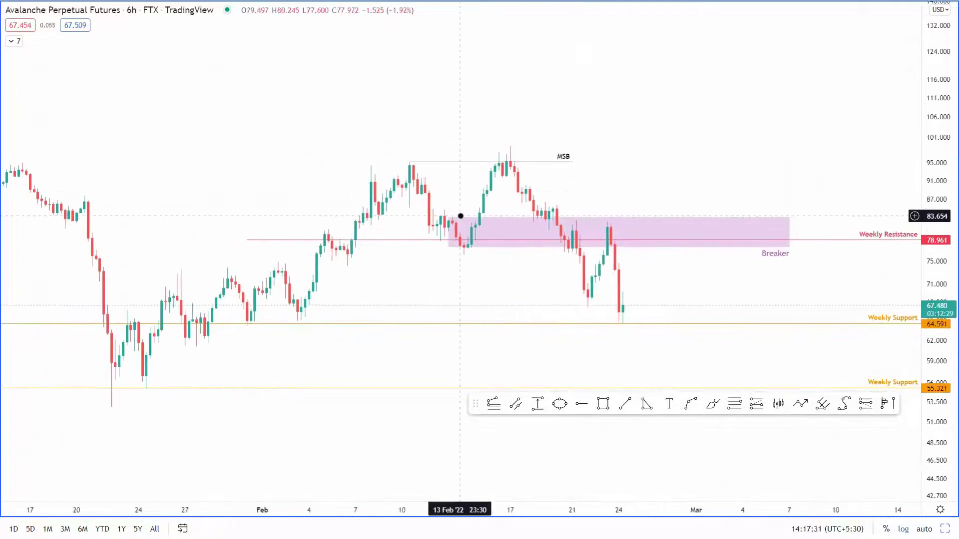
key("1")
key("Return")
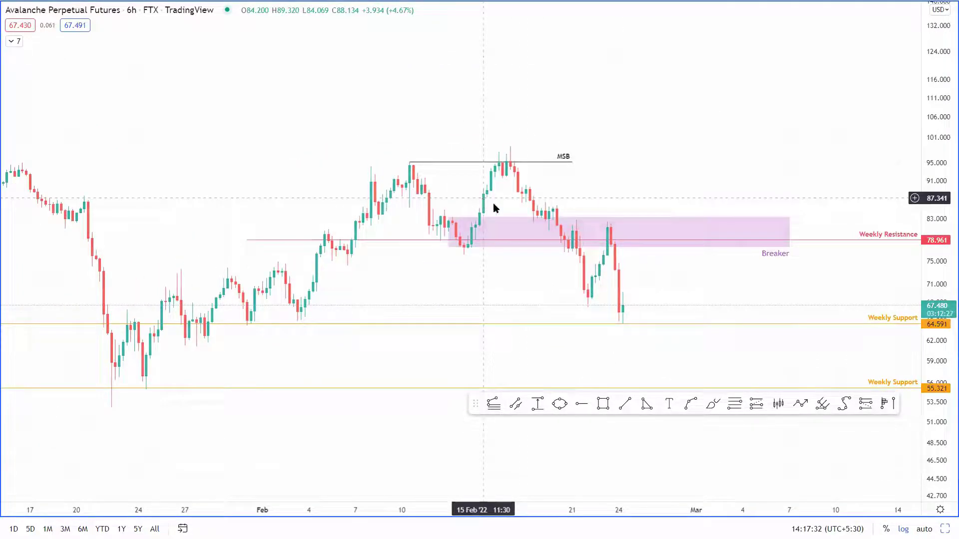
Step: Inspect the price bounds of the purple Breaker zone on the daily chart
scroll(631, 194, "up", 5)
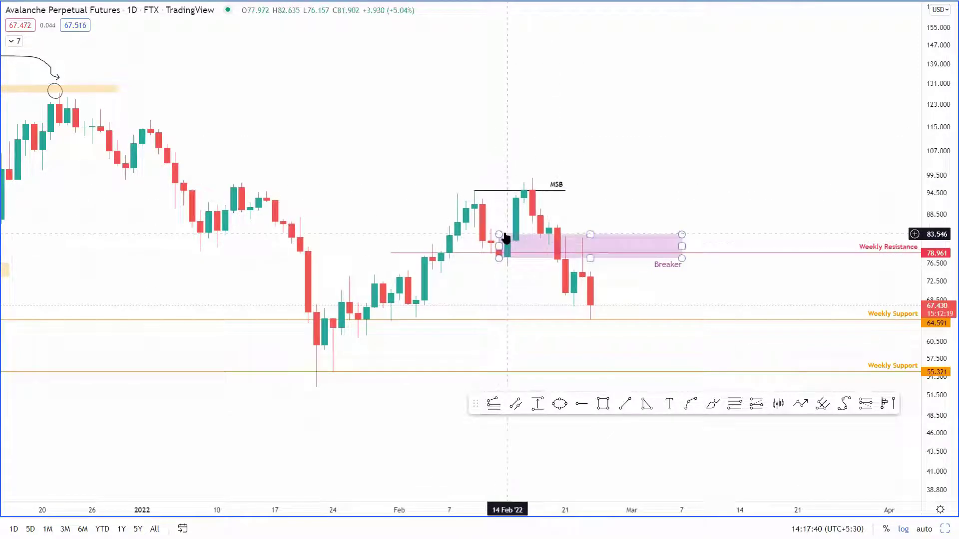
left_click(552, 250)
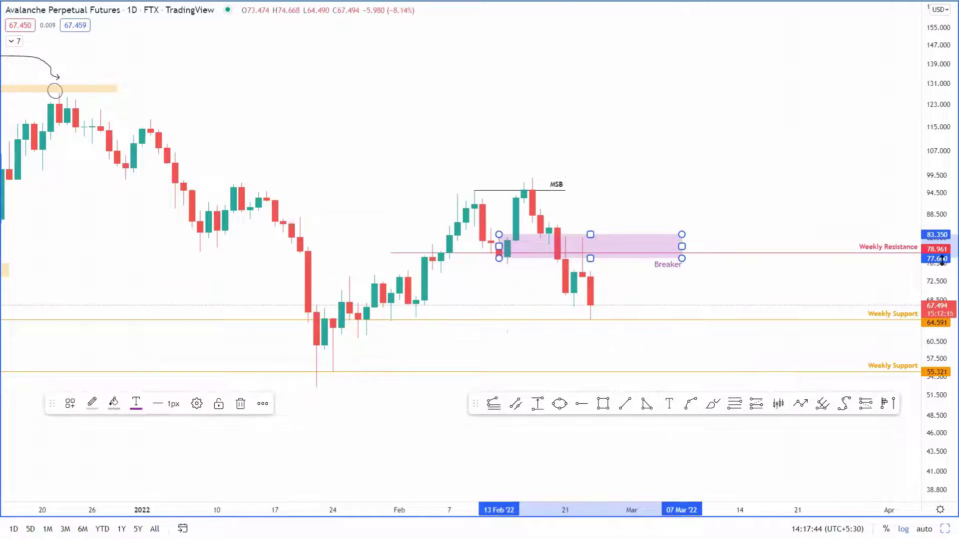
left_click(811, 174)
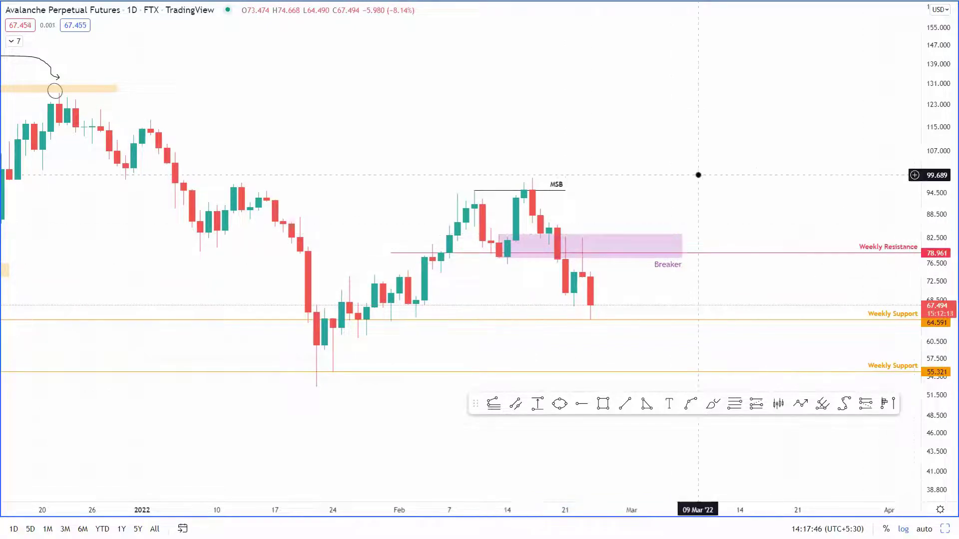
Step: Set the chart interval to 4 hours and refit the price scale around the February price action
type("4h")
key("Return")
scroll(736, 203, "down", 7)
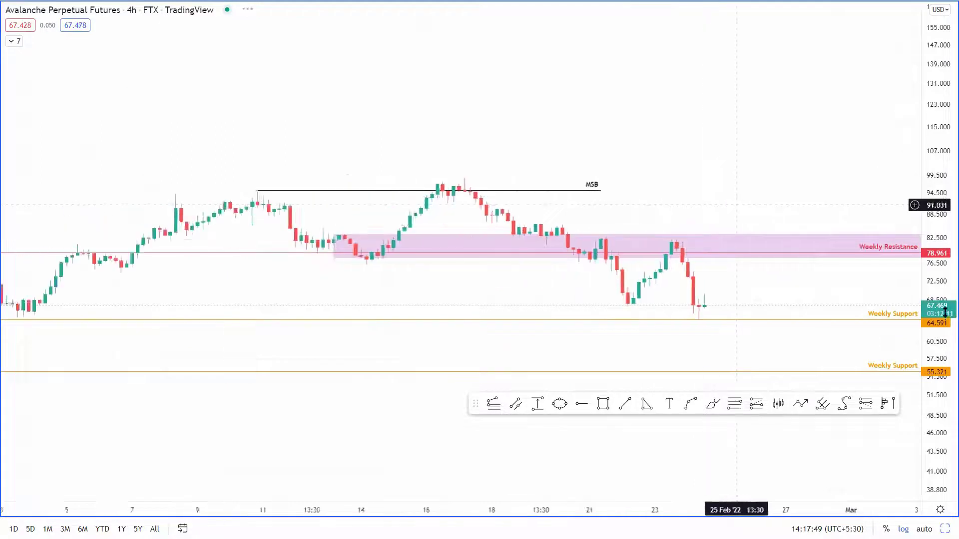
double_click(937, 130)
left_click_drag(757, 69, 685, 110)
scroll(852, 268, "down", 5)
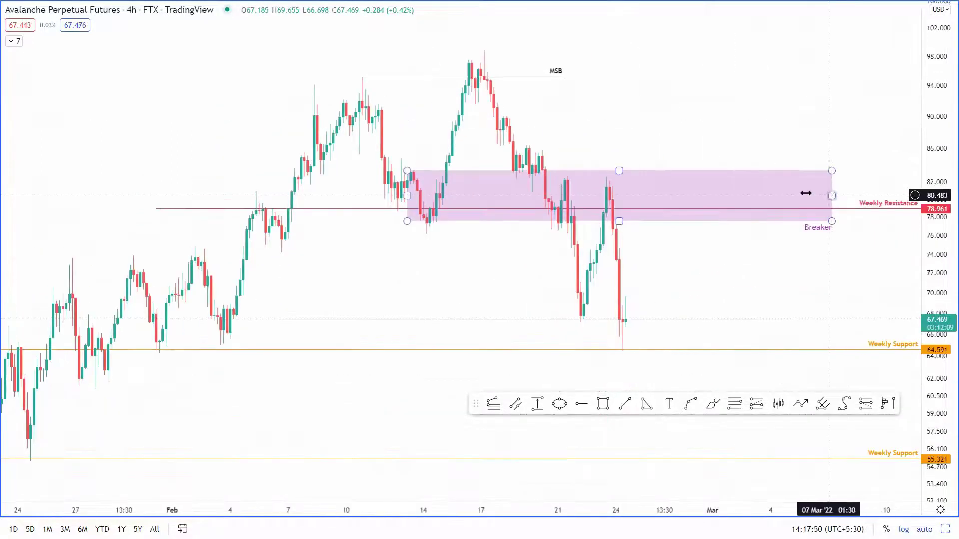
left_click_drag(444, 159, 501, 156)
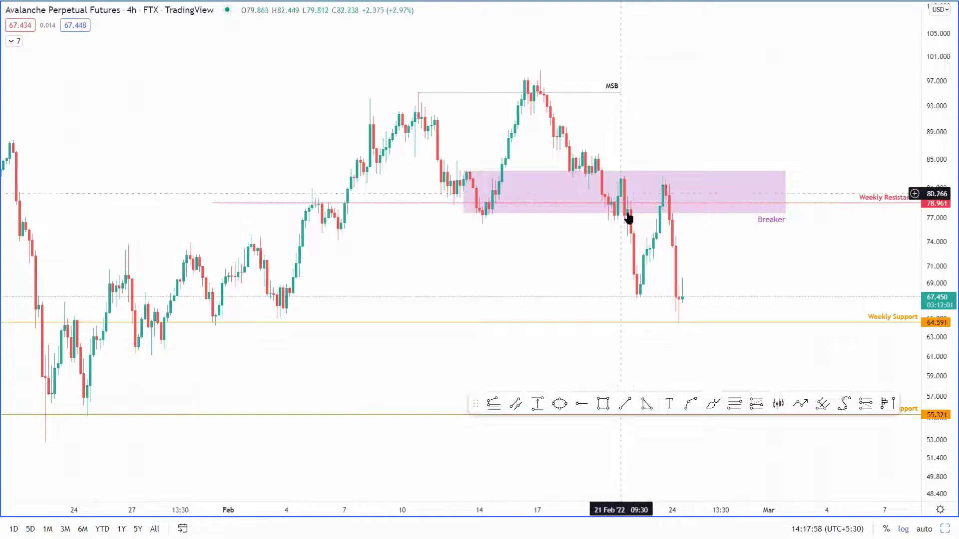
Step: Select the Breaker zone on the 4-hour chart to examine its boundaries against the recent price retests
left_click(767, 199)
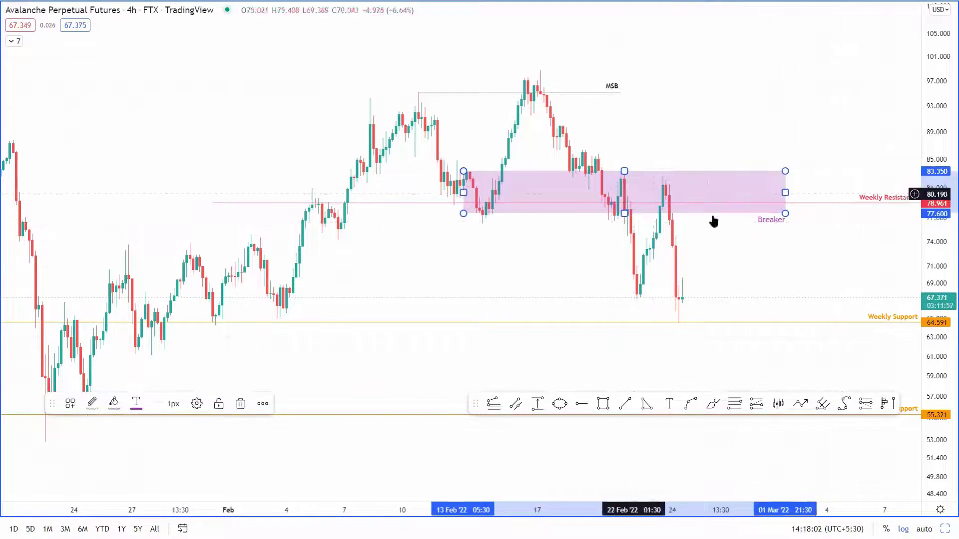
left_click_drag(943, 272, 942, 303)
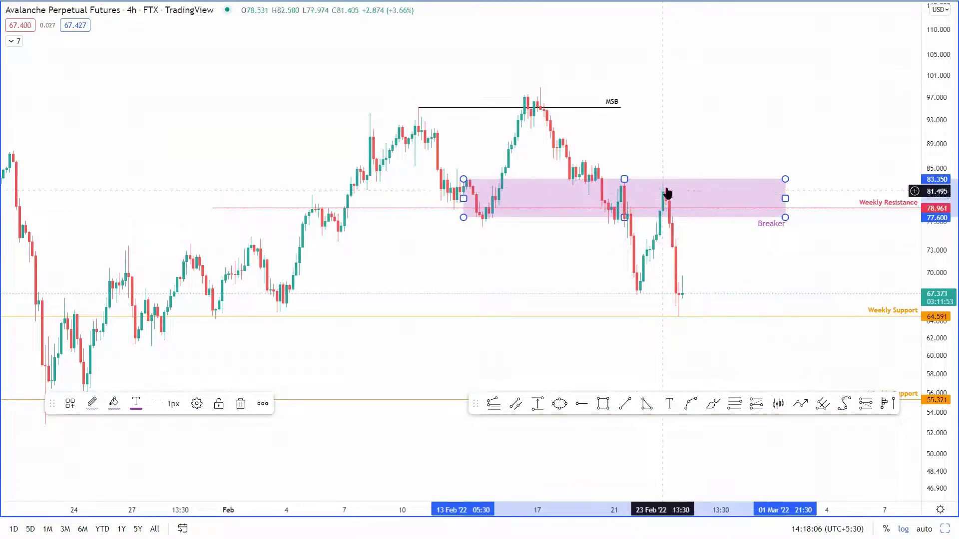
scroll(787, 266, "down", 1)
scroll(788, 265, "down", 1)
left_click_drag(945, 198, 944, 236)
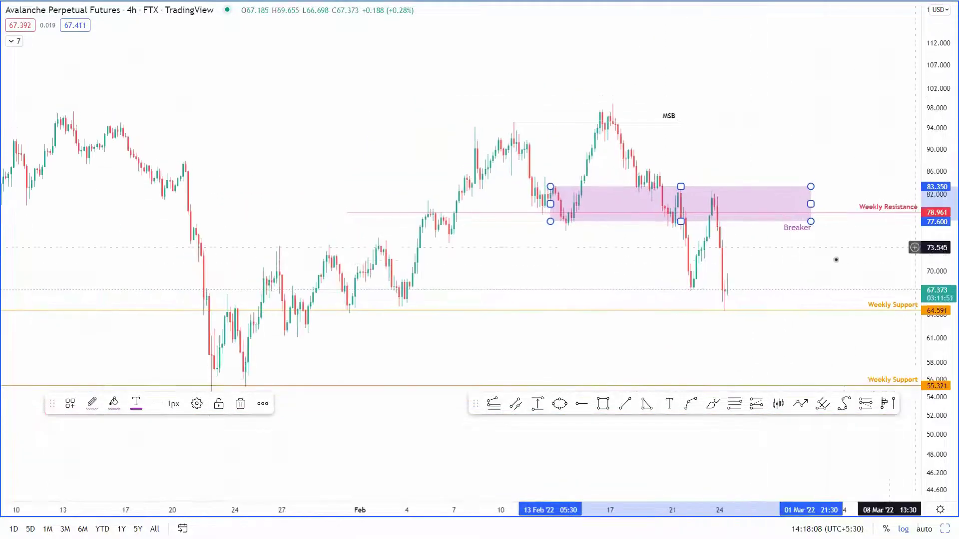
left_click_drag(819, 260, 704, 279)
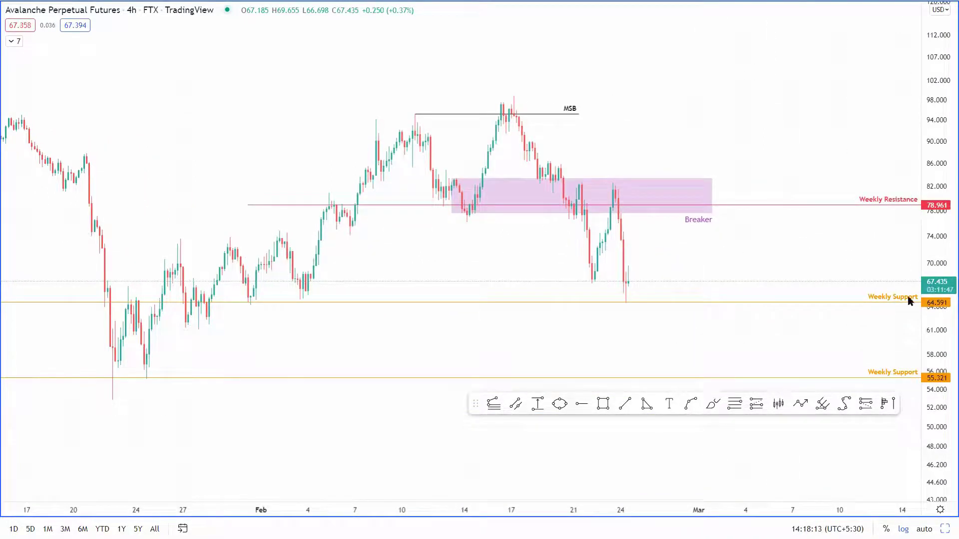
Step: Examine the recent decline from the Breaker zone toward the two weekly support levels
scroll(762, 258, "right", 5)
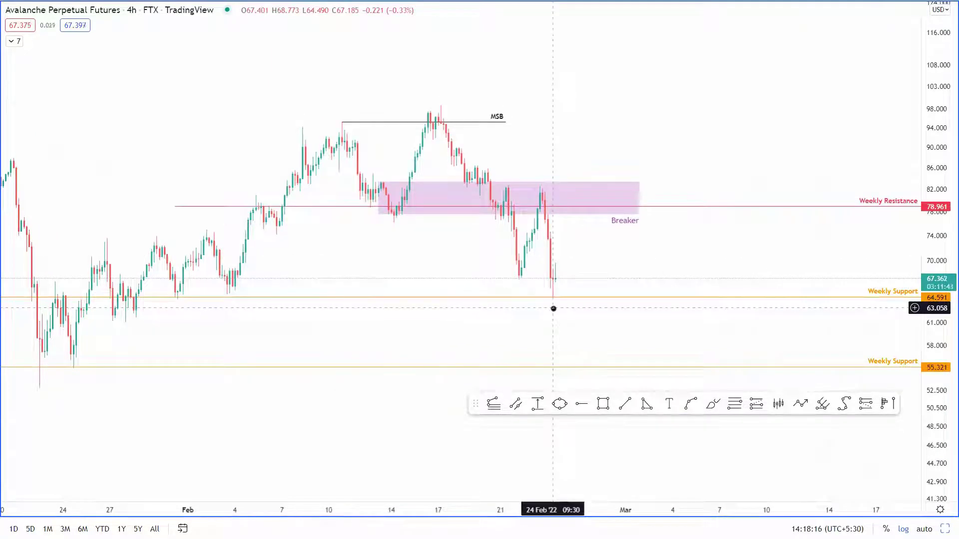
scroll(676, 102, "left", 5)
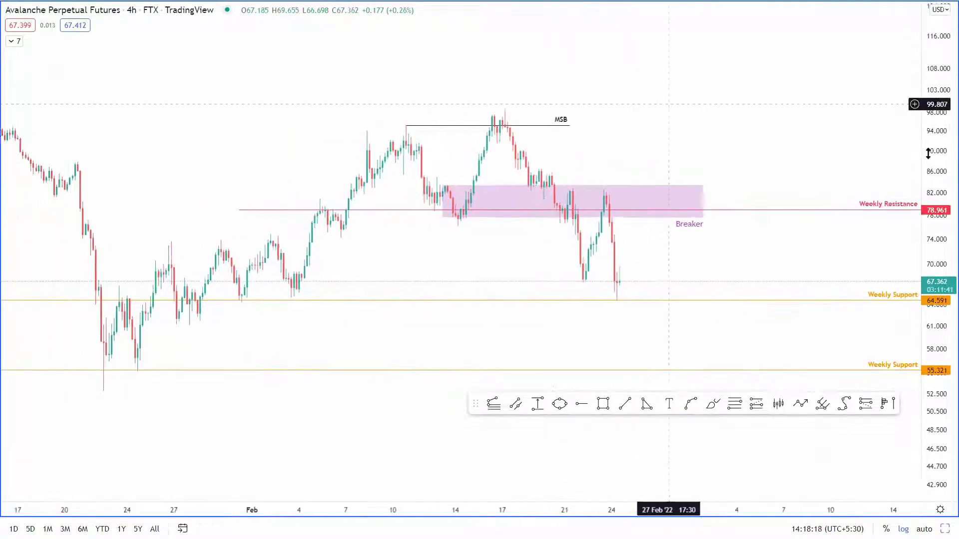
scroll(730, 259, "up", 5)
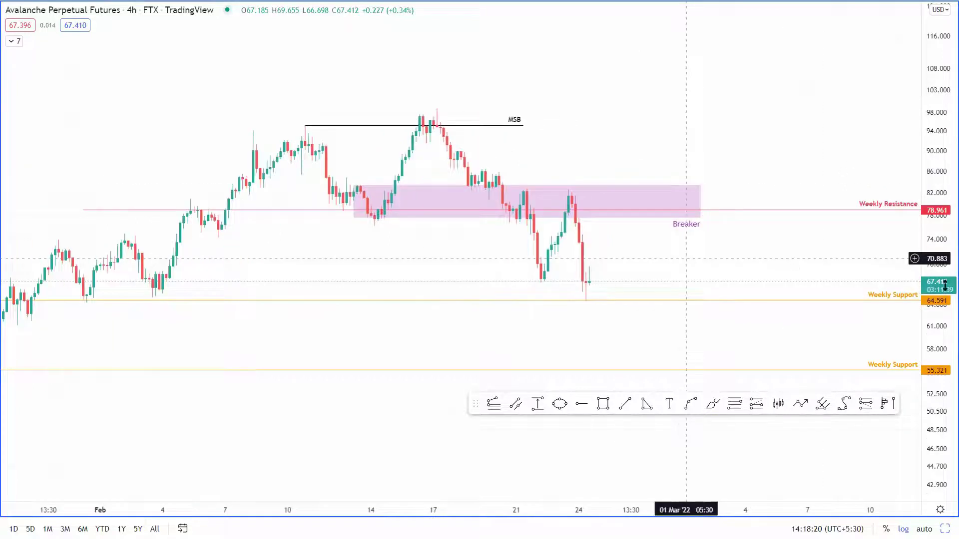
scroll(824, 242, "down", 5)
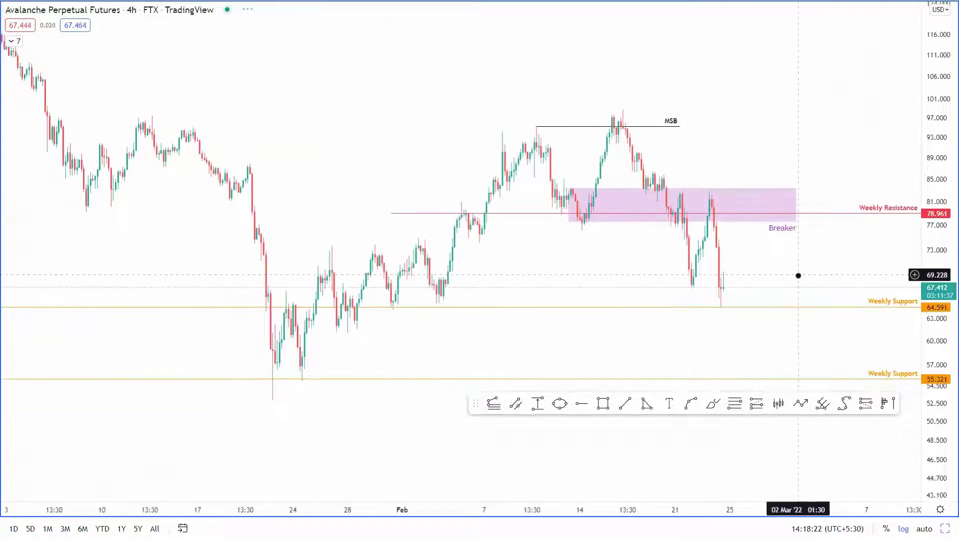
scroll(691, 242, "up", 3)
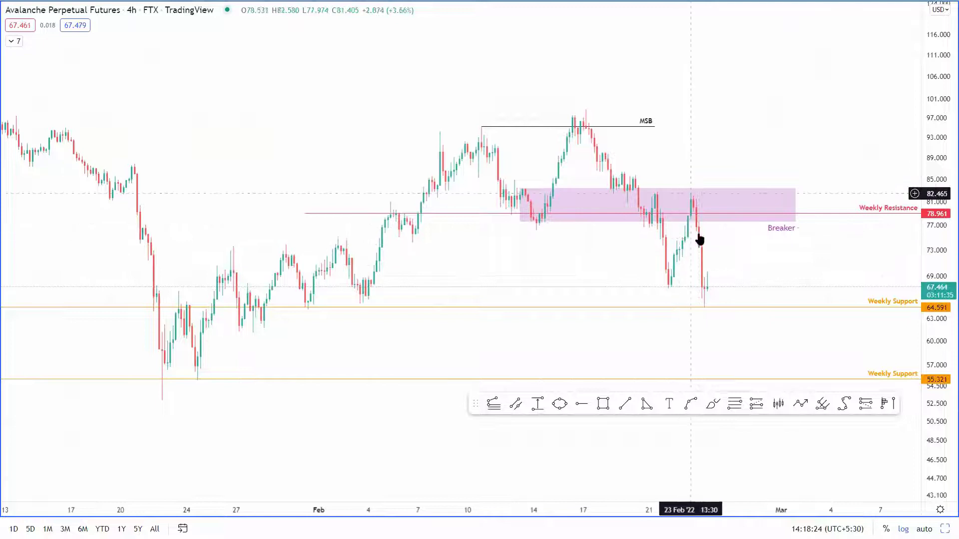
scroll(698, 229, "up", 3)
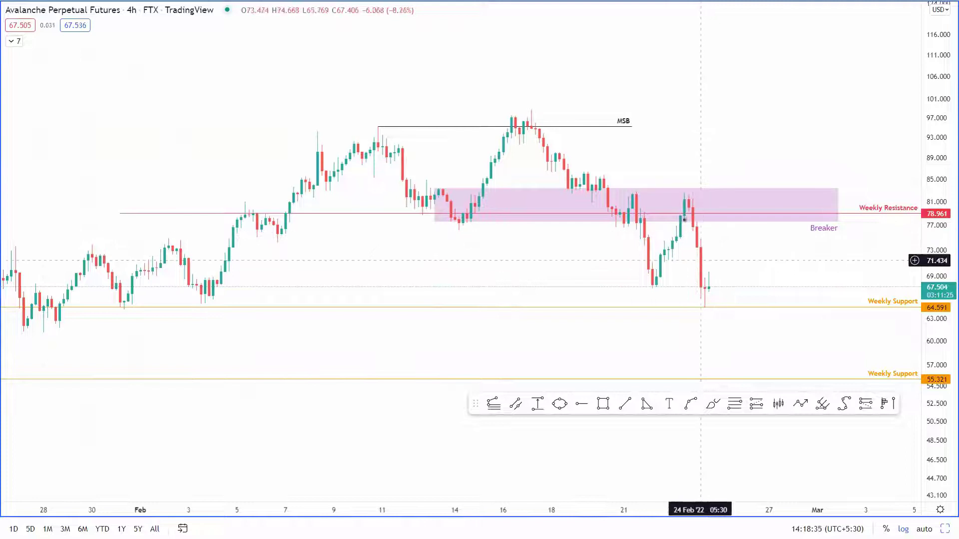
scroll(721, 131, "down", 5)
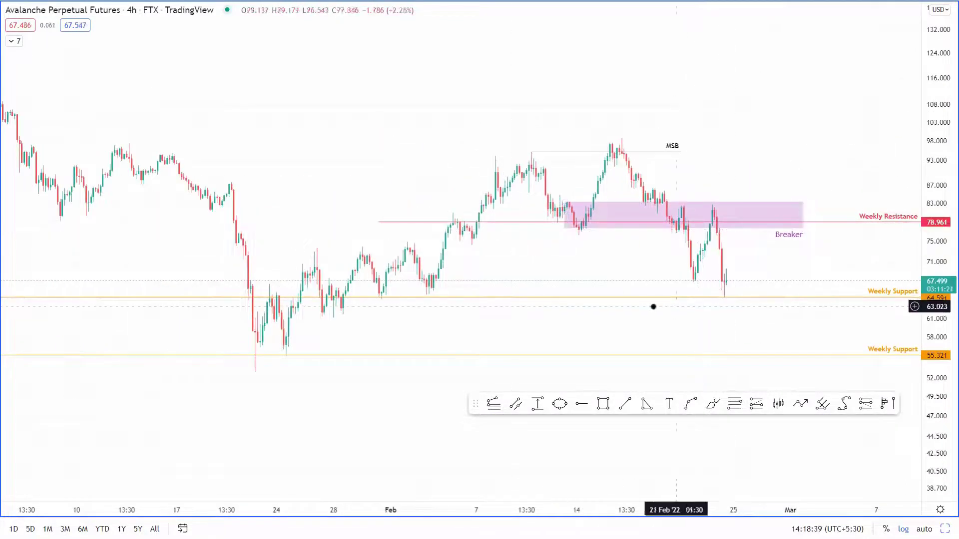
Step: Draw a freehand brush path from the current candle, rising to about 73, dipping to about 61.5 below the 64.591 weekly support, and rebounding
left_click(894, 297)
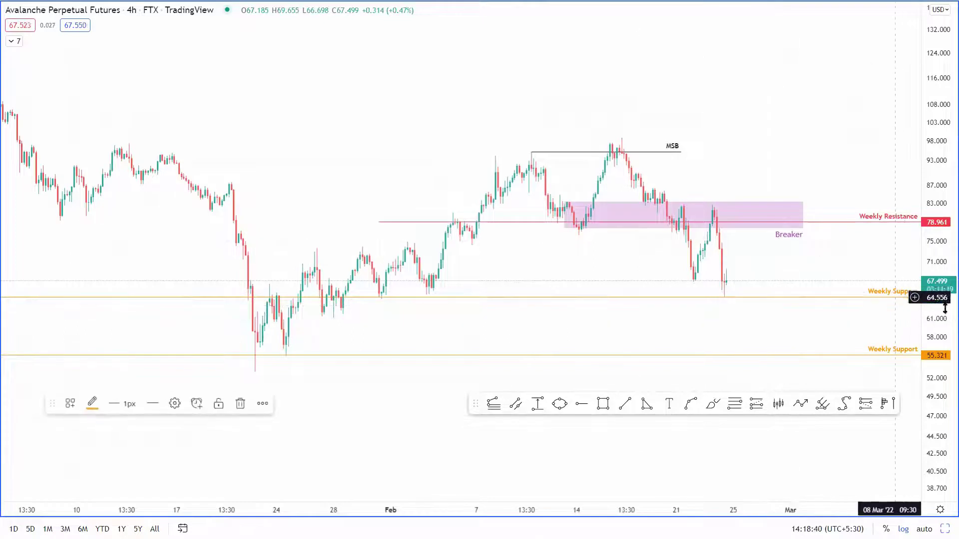
left_click(745, 320)
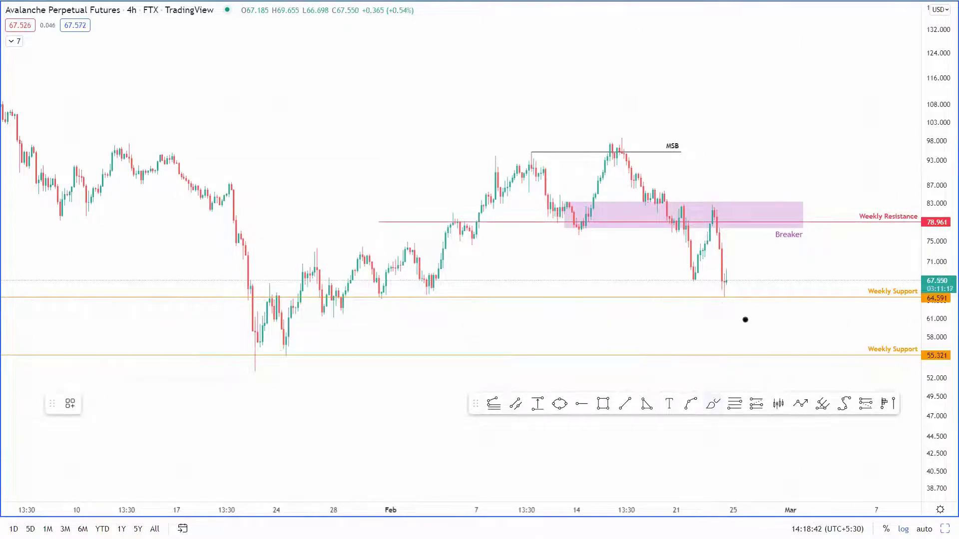
mouse_move(729, 283)
left_mouse_down()
mouse_move(737, 258)
mouse_move(795, 278)
left_mouse_up()
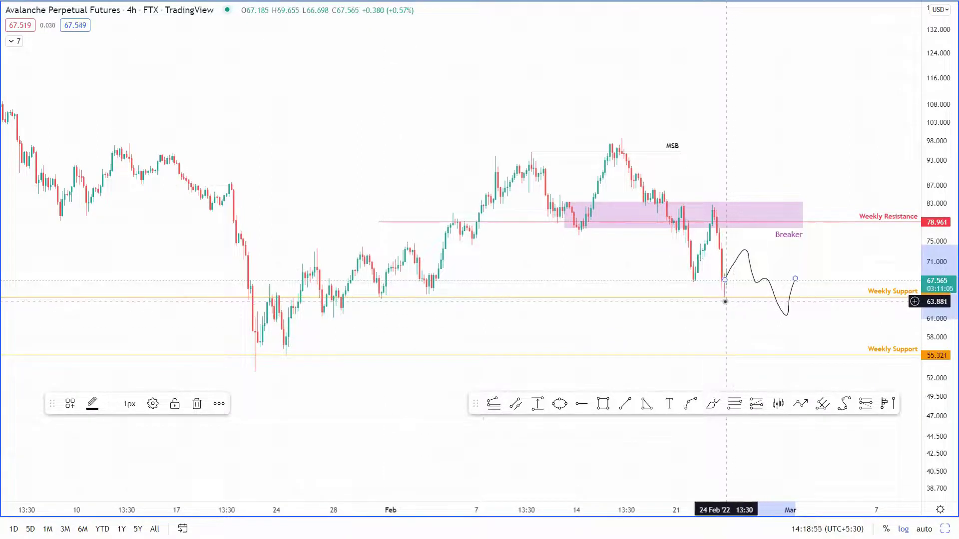
left_click(722, 325)
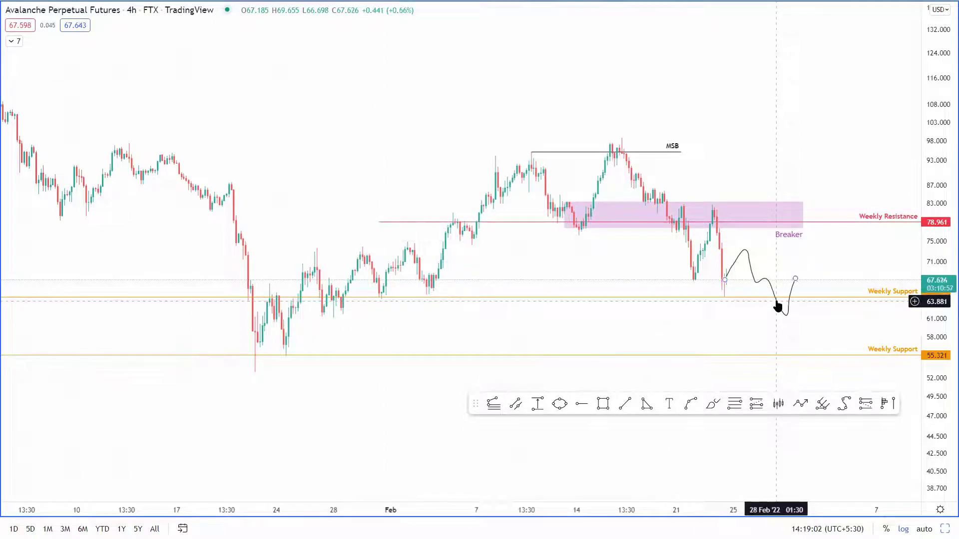
scroll(813, 138, "down", 5)
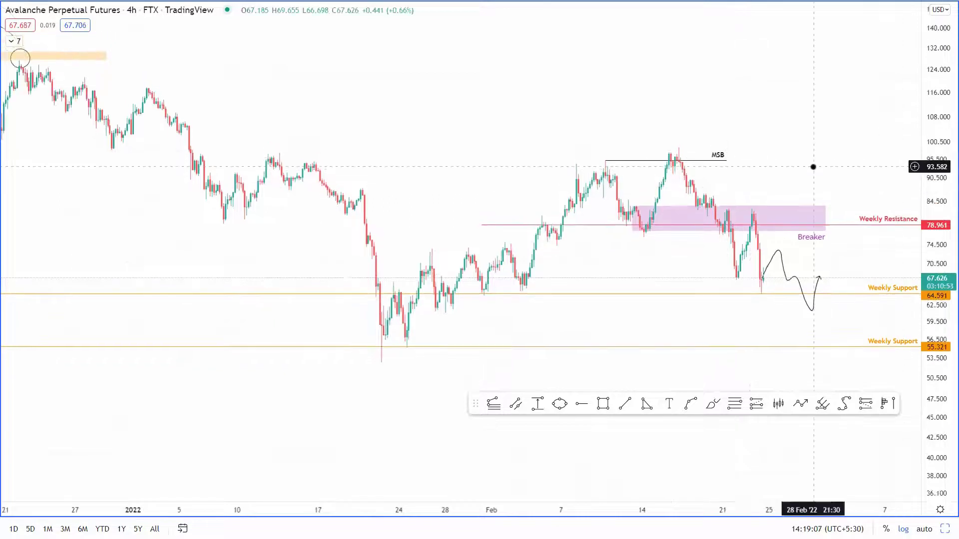
scroll(799, 180, "up", 3)
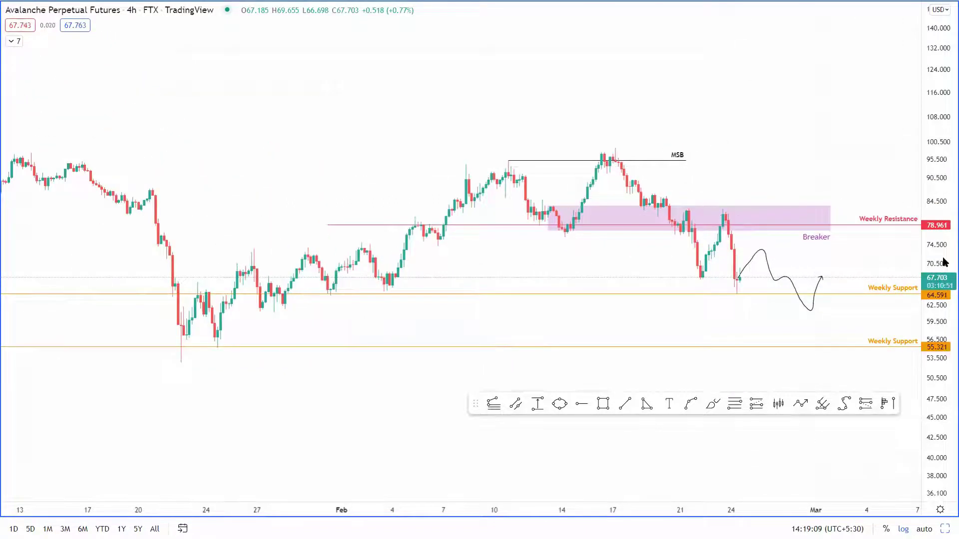
Step: Measure the price move from the current candle up to about 74.8, just above the projected path's first peak
scroll(659, 128, "up", 3)
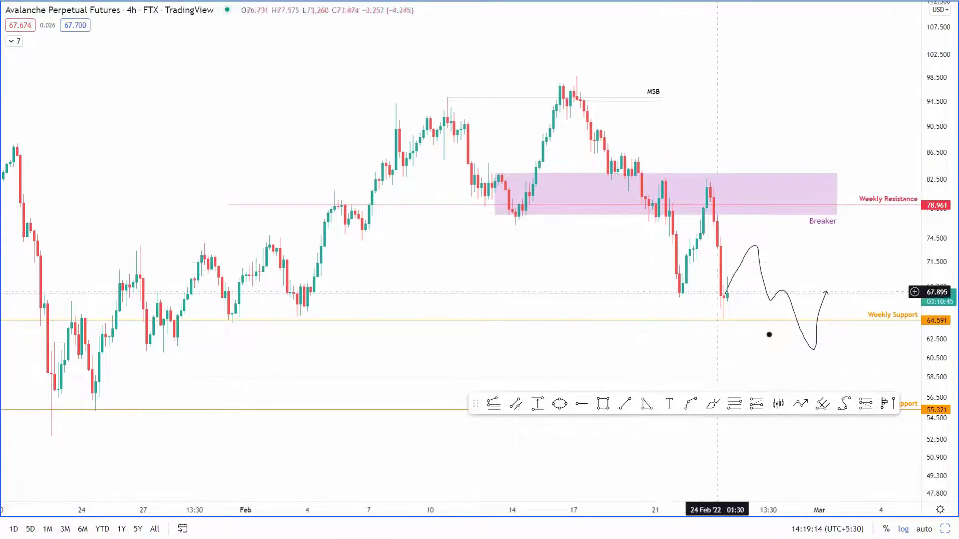
left_click(727, 295, "shift")
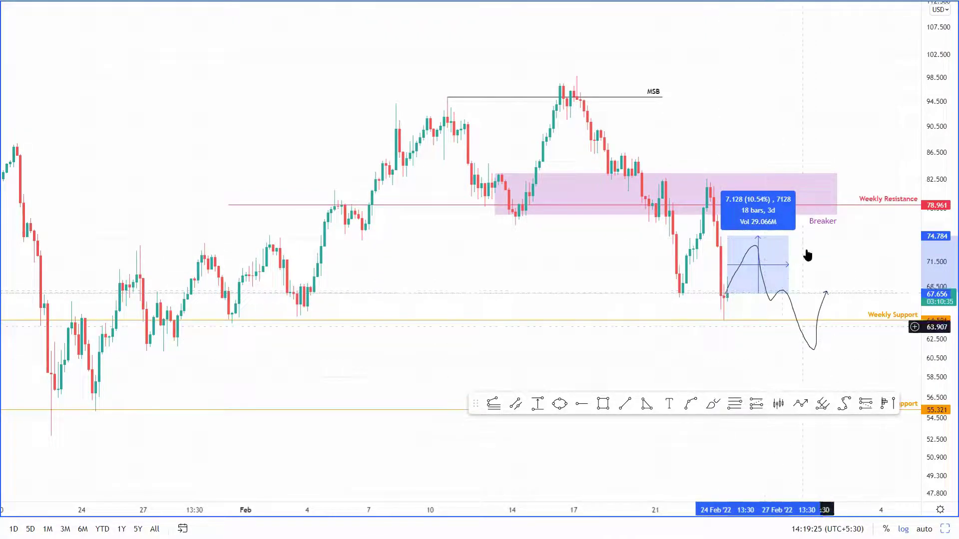
left_click_drag(945, 243, 944, 253)
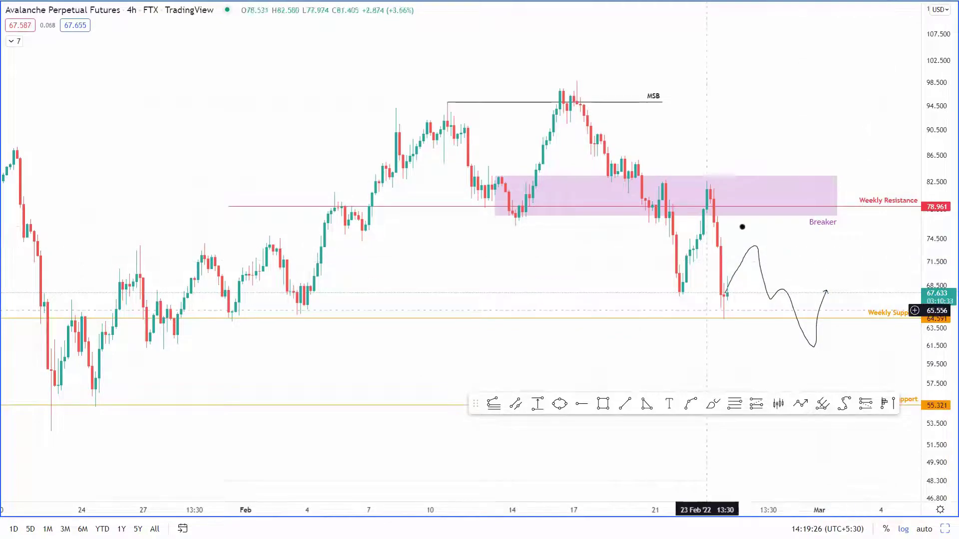
Step: Draw a second freehand brush path from about 68, dipping to about 62 below the 64.591 weekly support, rebounding to about 65.5 and falling to about 62
left_click_drag(801, 229, 809, 229)
scroll(721, 368, "down", 1)
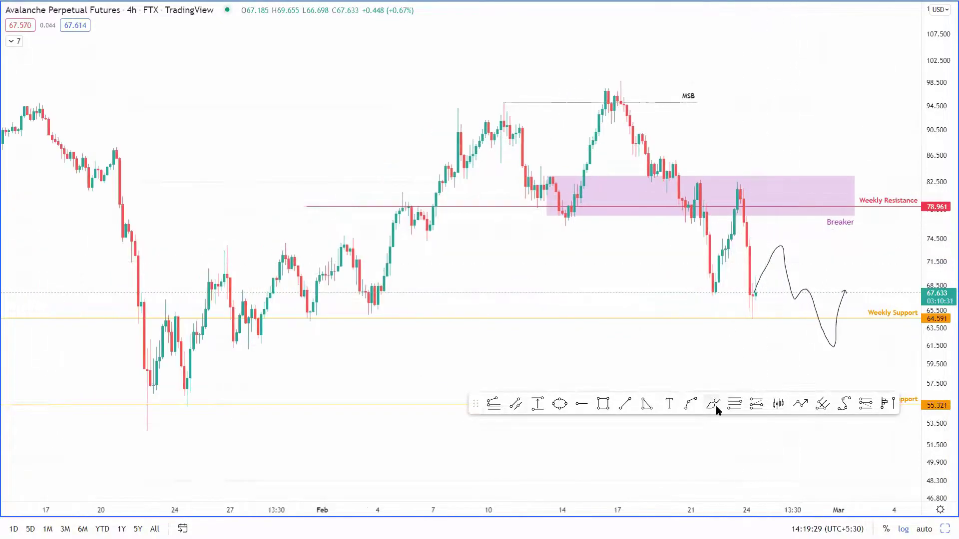
left_click(714, 407)
mouse_move(764, 289)
left_mouse_down()
mouse_move(788, 332)
mouse_move(806, 327)
mouse_move(814, 341)
left_mouse_up()
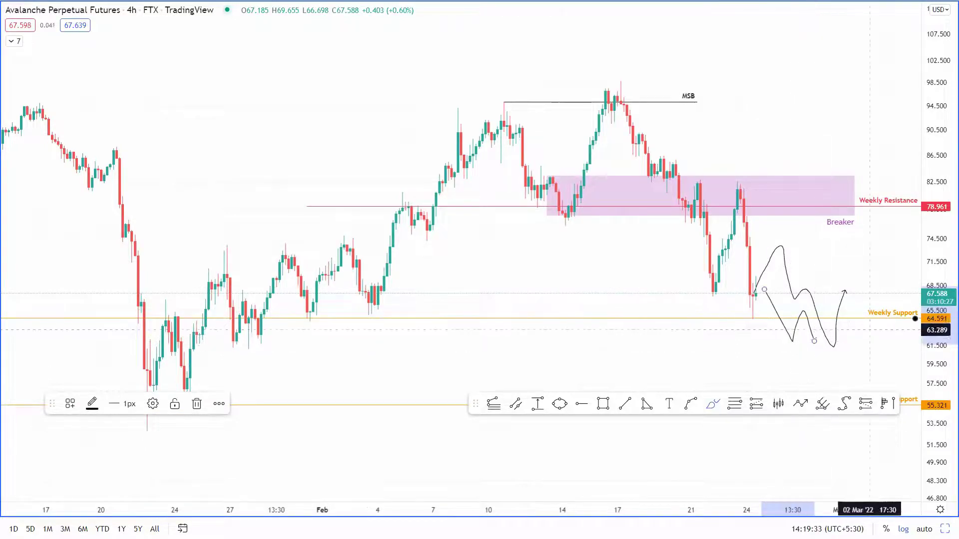
left_click(514, 269)
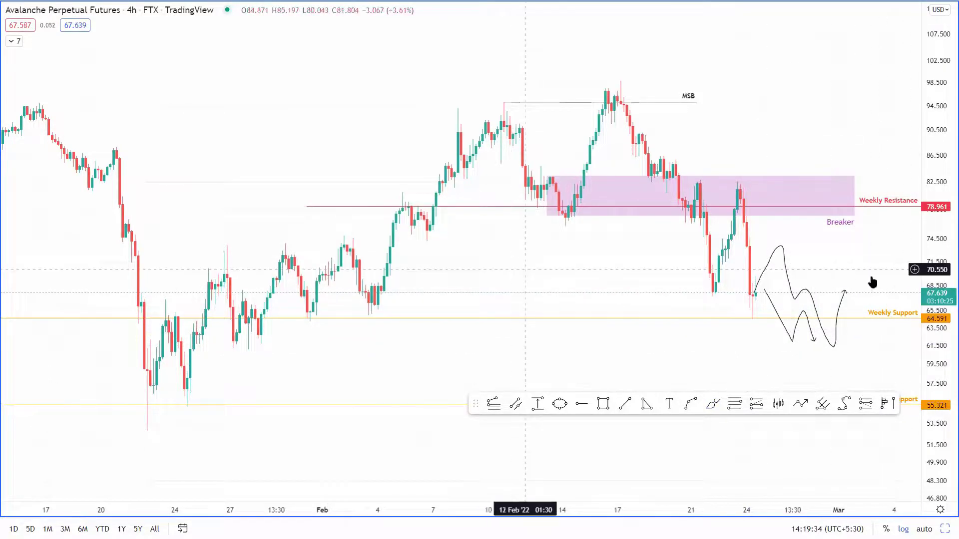
Step: Examine both projected paths against the Breaker zone and the two weekly support levels
scroll(873, 283, "down", 2)
left_click_drag(937, 282, 938, 319)
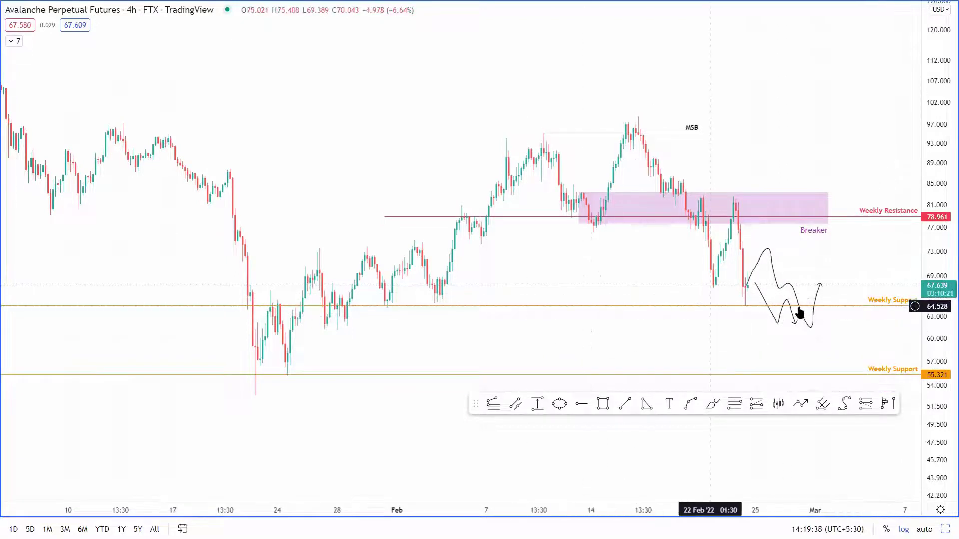
left_click_drag(944, 264, 944, 271)
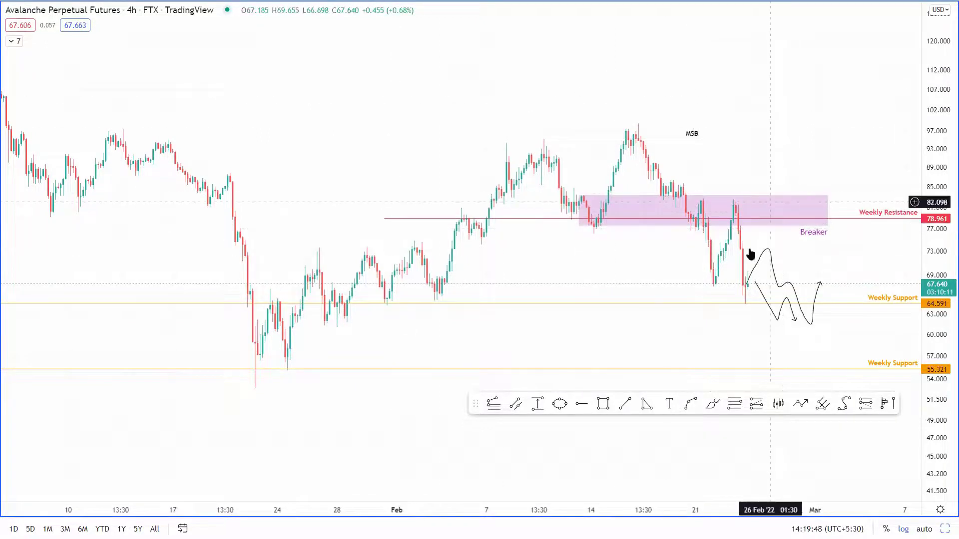
left_click_drag(945, 125, 945, 181)
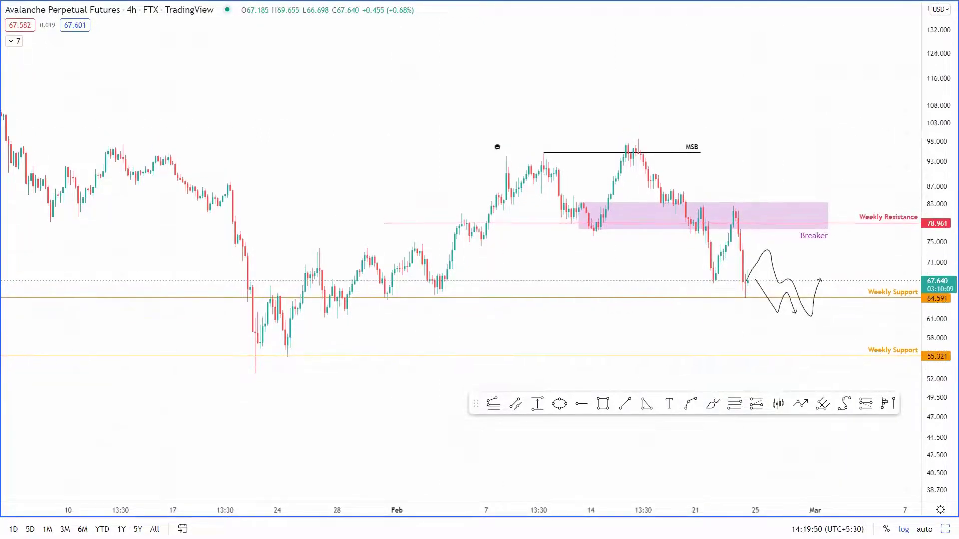
scroll(679, 150, "up", 3)
left_click_drag(719, 145, 760, 155)
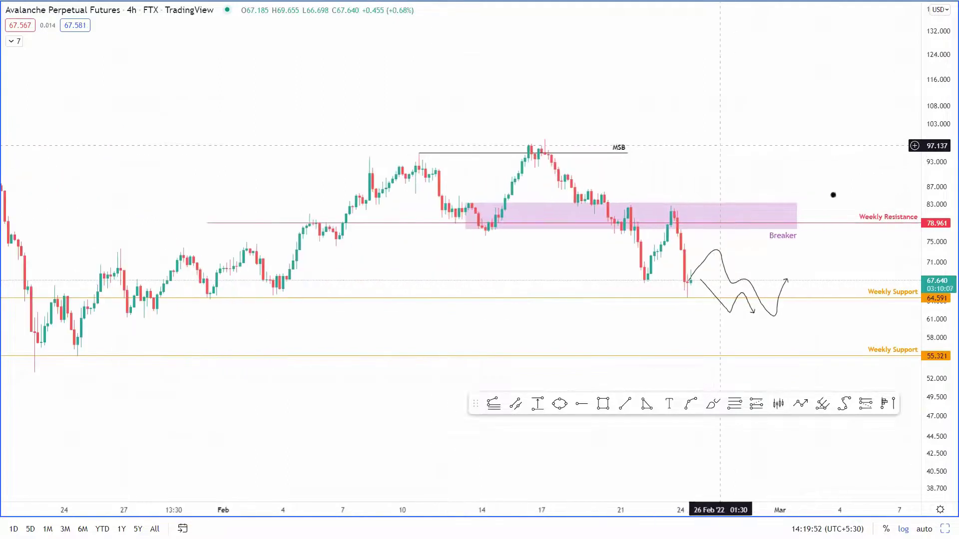
left_click_drag(945, 311, 945, 307)
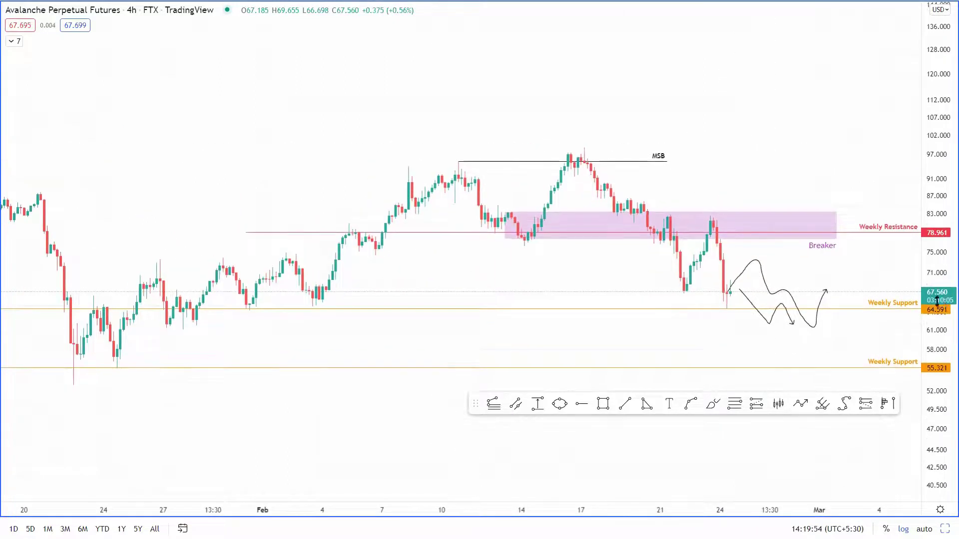